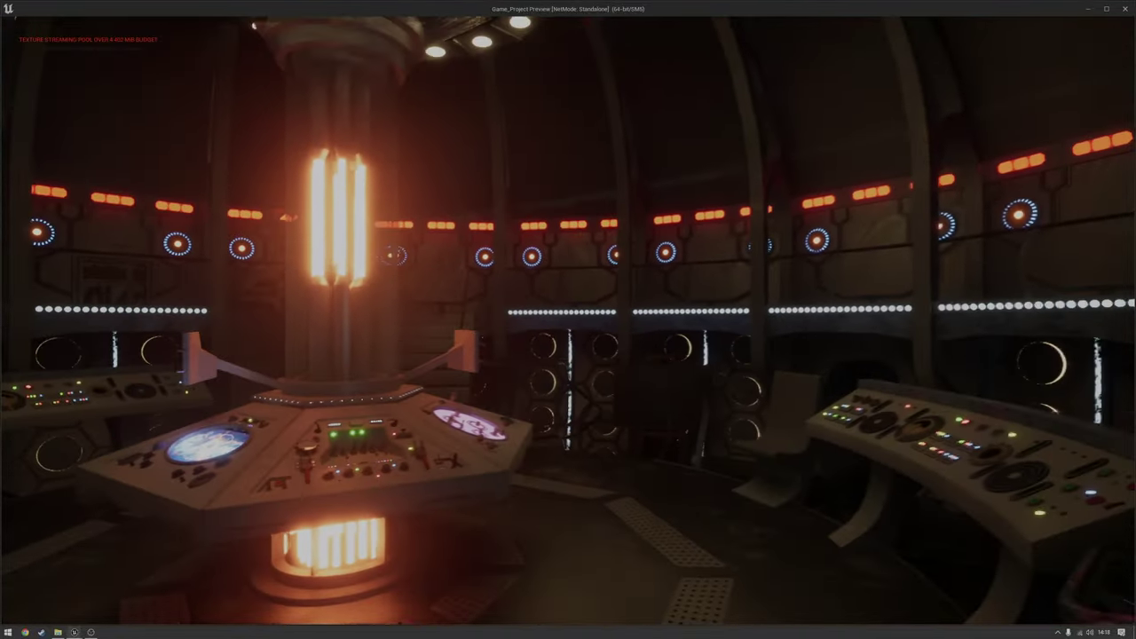
- Walk toward the central console to view the orange wall strips and glowing rotor
{"action": "key", "text": "w"}
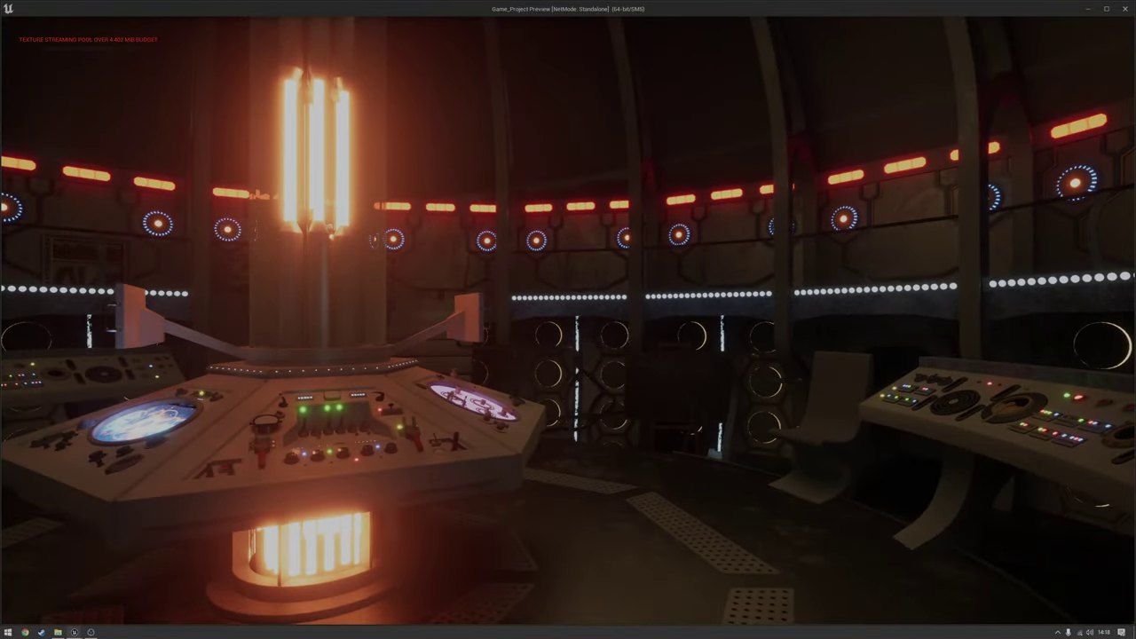
- Step sideways and back away to view the whole green-glowing alternate console
{"action": "key", "text": "d"}
{"action": "key", "text": "s"}
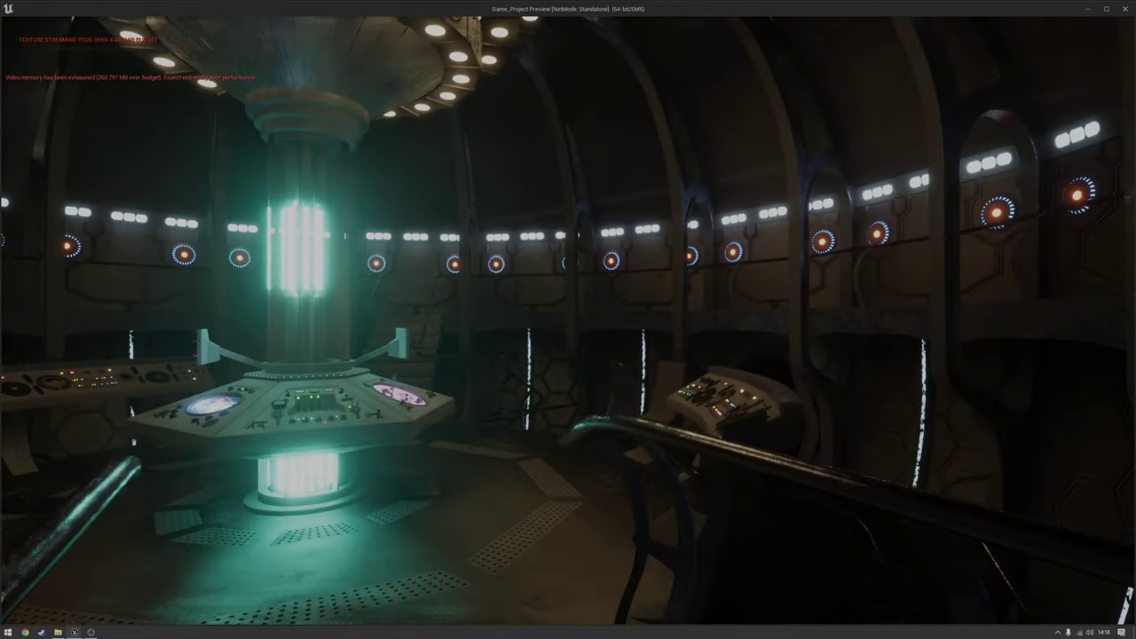